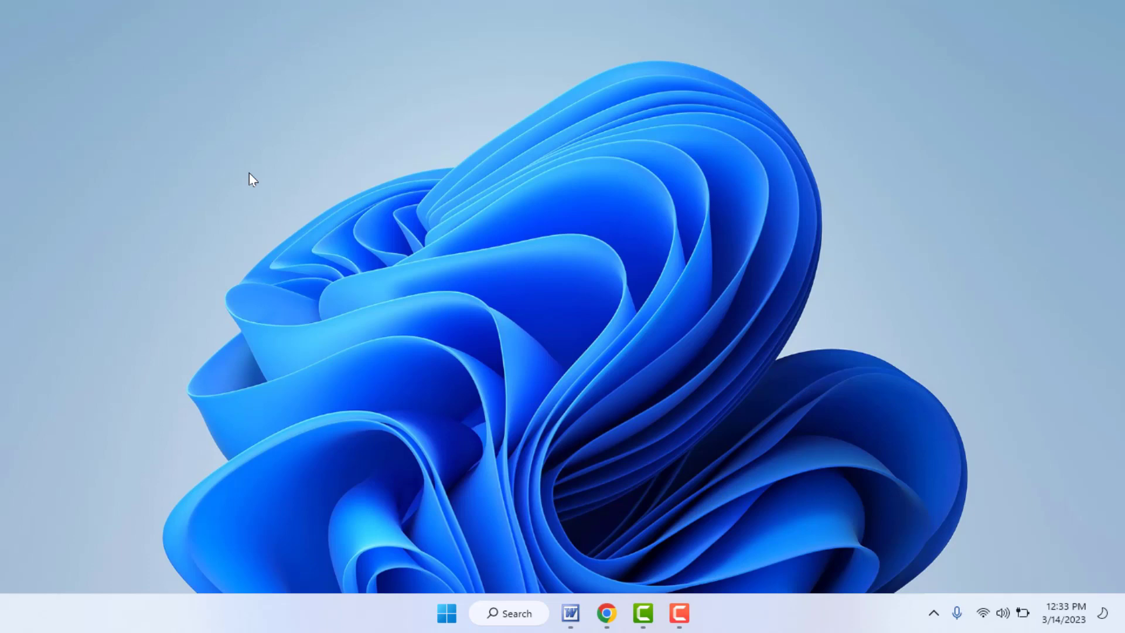
Step: Open Windows Settings and go to the Privacy & security page
key("super+i")
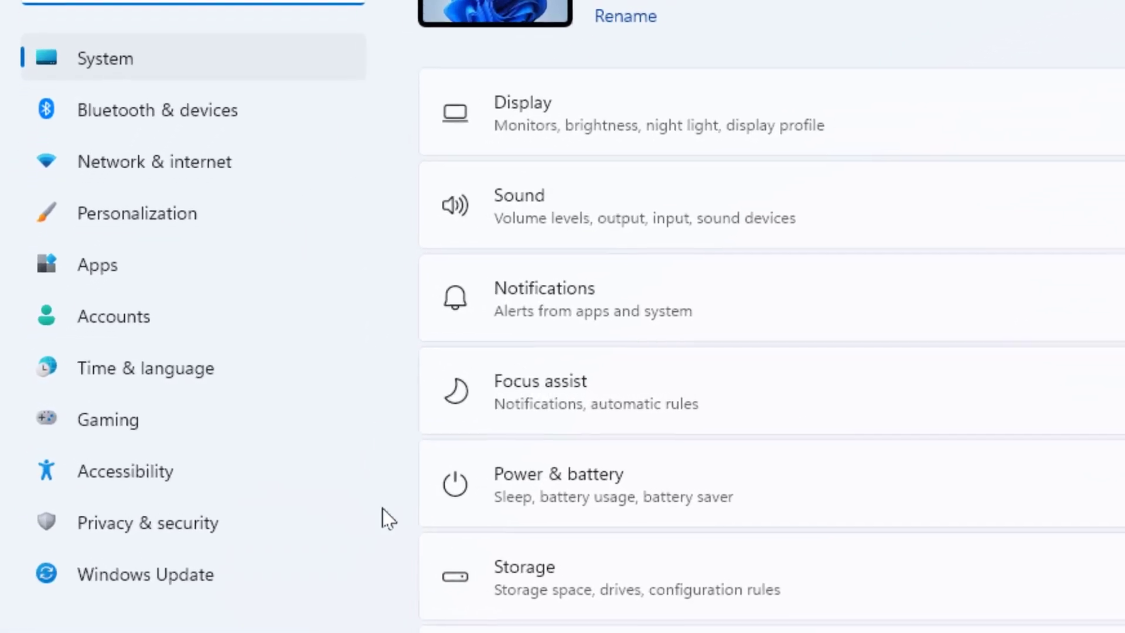
left_click(287, 544)
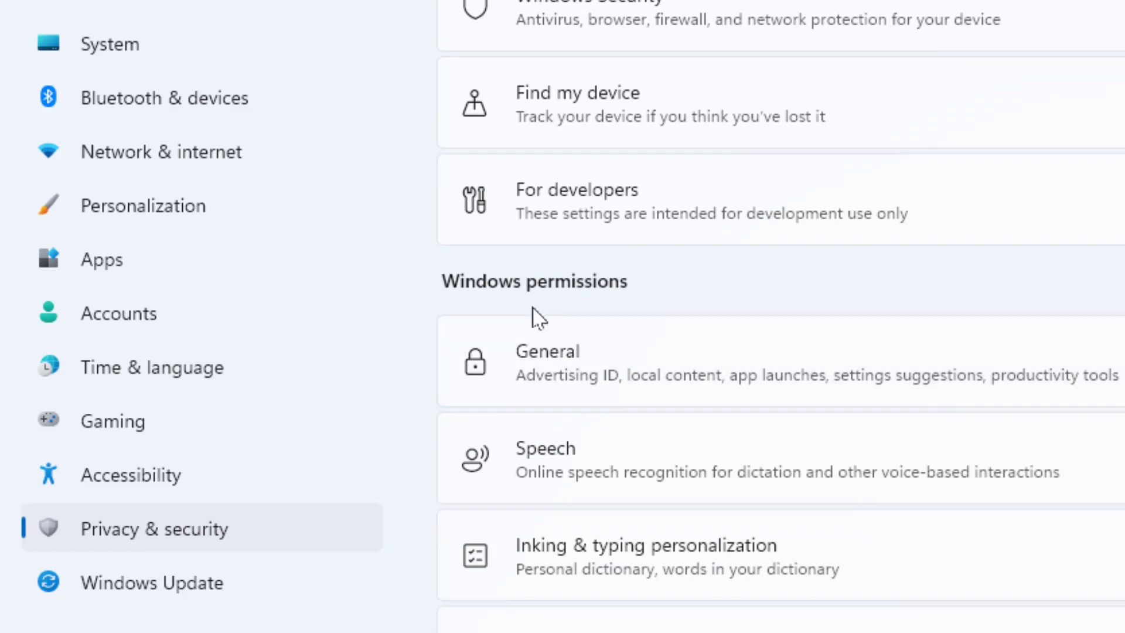
scroll(617, 257, "down", 3)
scroll(568, 238, "down", 2)
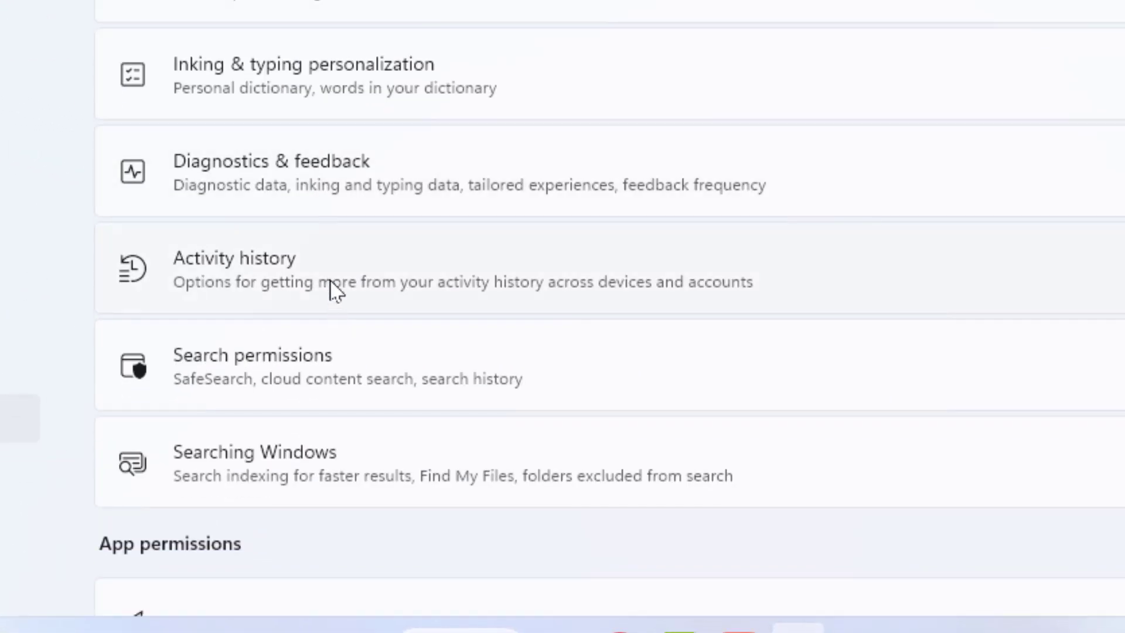
left_click(330, 286)
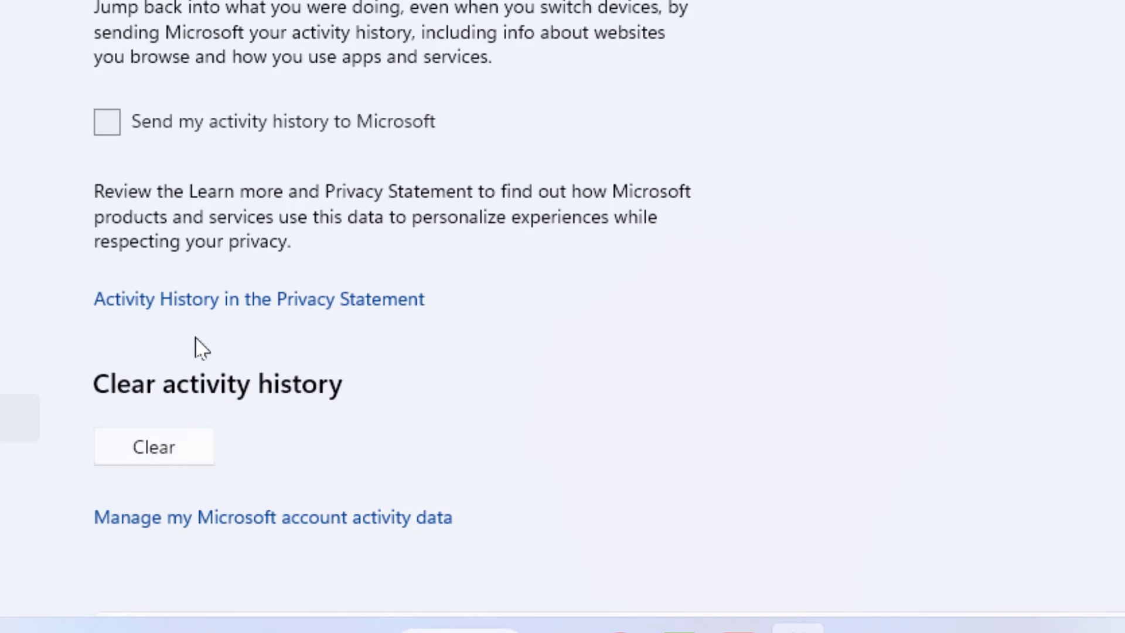
scroll(195, 347, "up", 3)
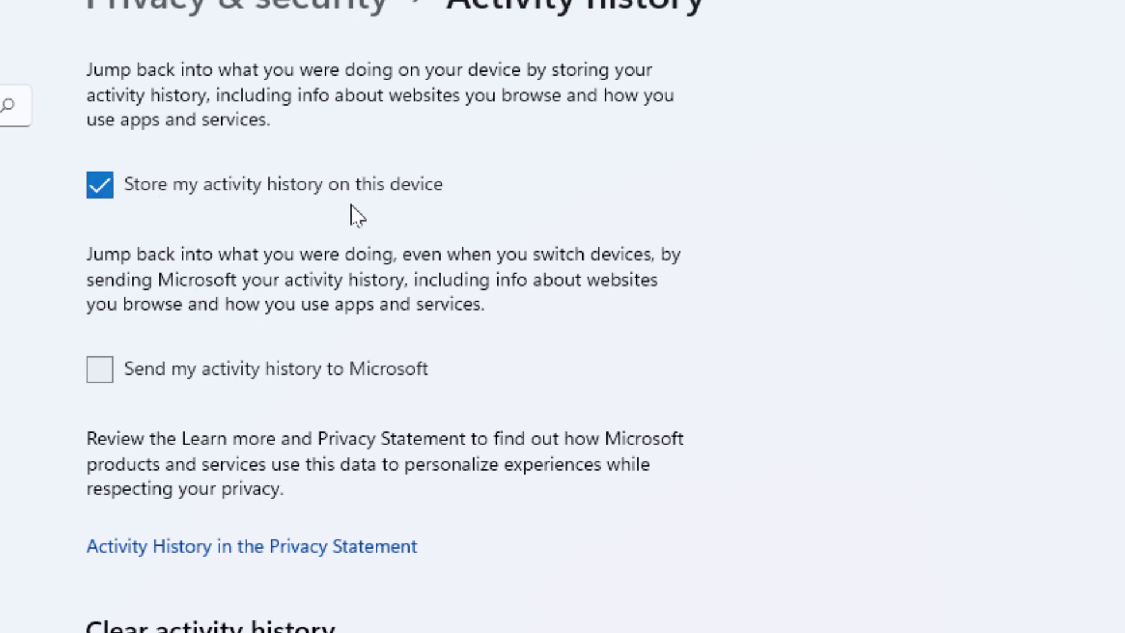
Step: Uncheck 'Store my activity history on this device' on the Activity history page
left_click(121, 190)
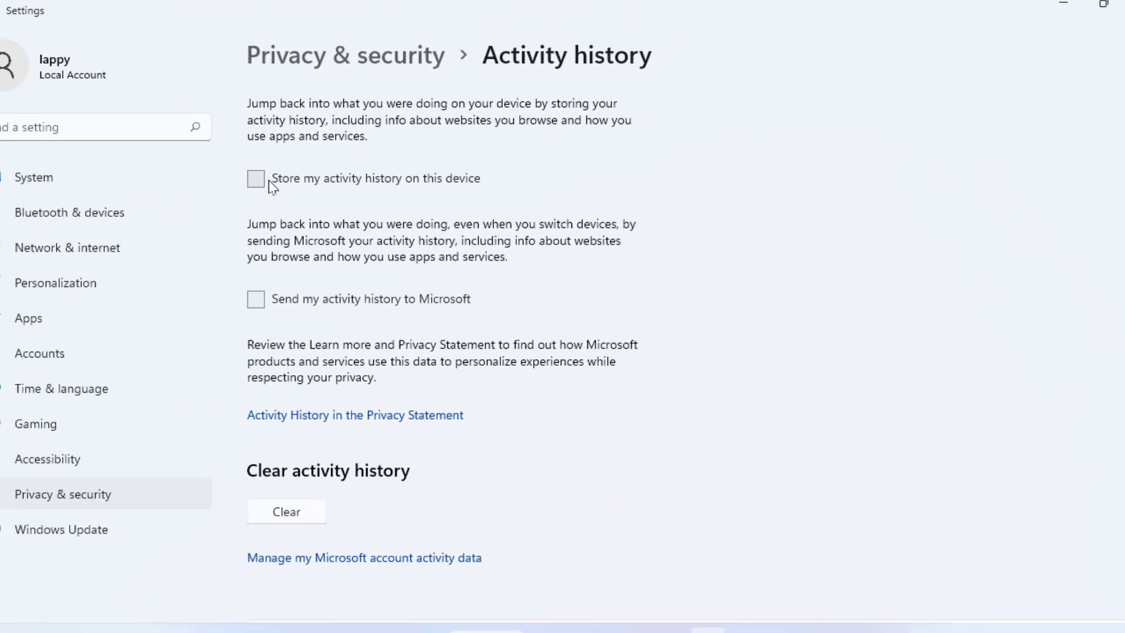